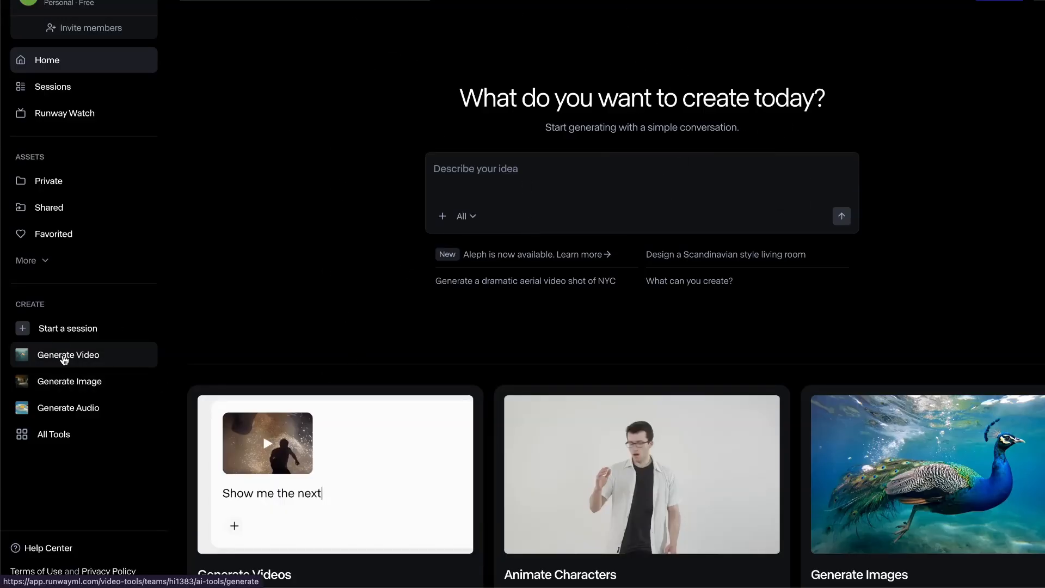
- Open Runway's Generate Video tool
{"action": "left_click", "coordinate": [64, 356]}
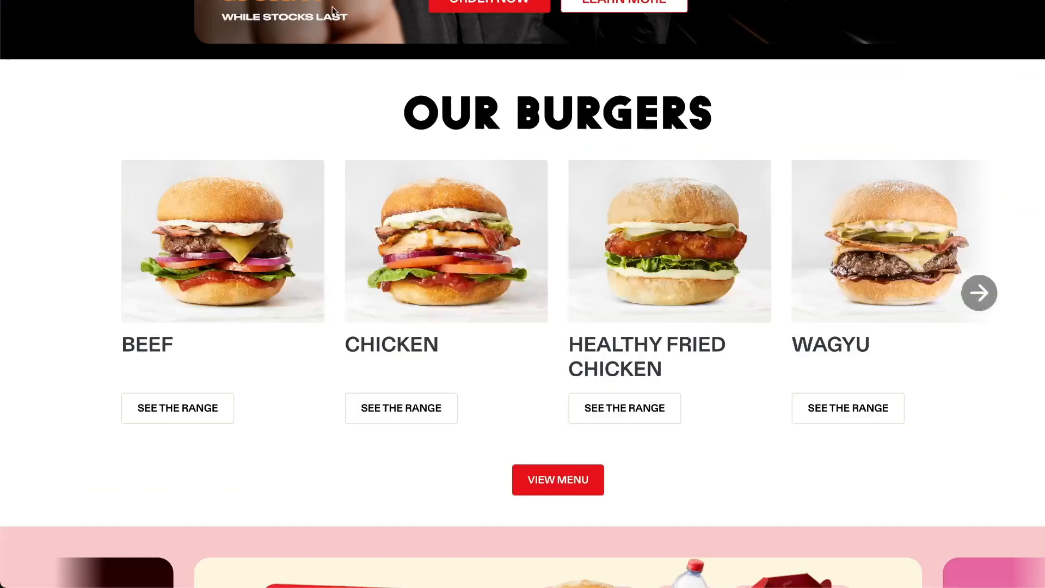
- On the Grill'd website, open the beef burger picture on its own page and save it to Downloads
{"action": "scroll", "coordinate": [338, 163], "scroll_direction": "up", "scroll_amount": 6}
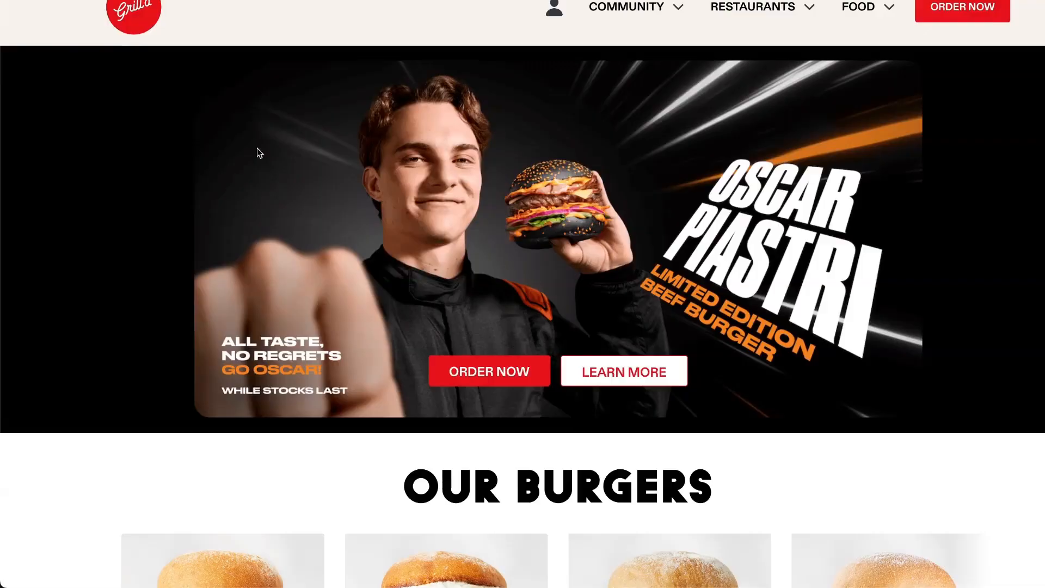
{"action": "scroll", "coordinate": [250, 142], "scroll_direction": "down", "scroll_amount": 8}
{"action": "right_click", "coordinate": [242, 137]}
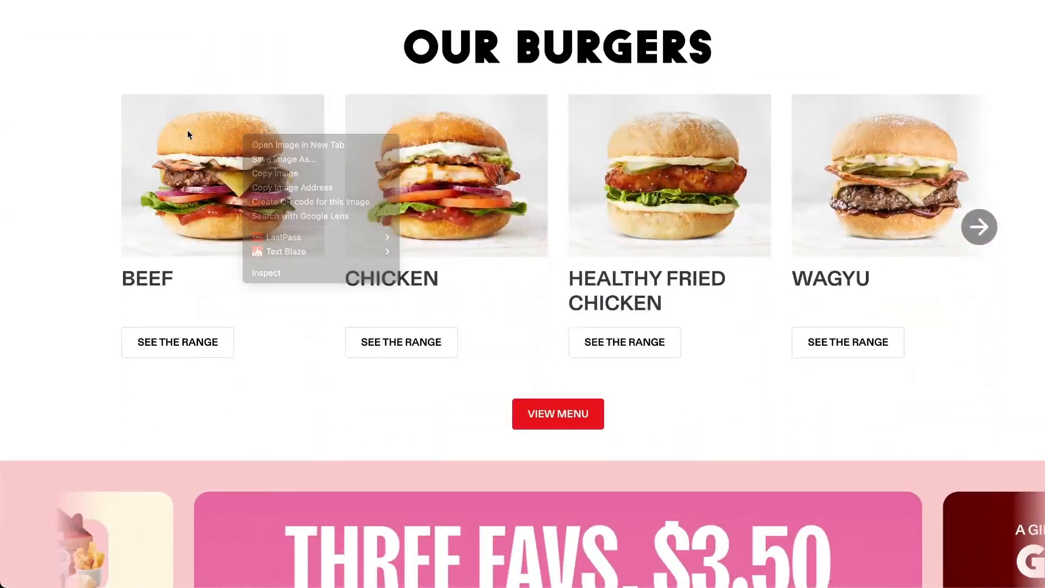
{"action": "right_click", "coordinate": [209, 184]}
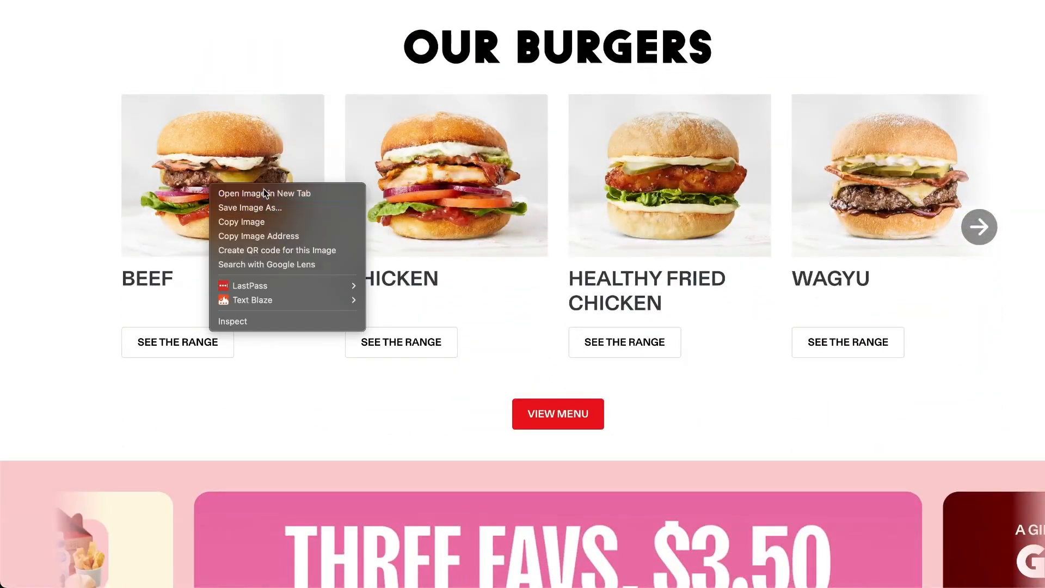
{"action": "left_click", "coordinate": [265, 193]}
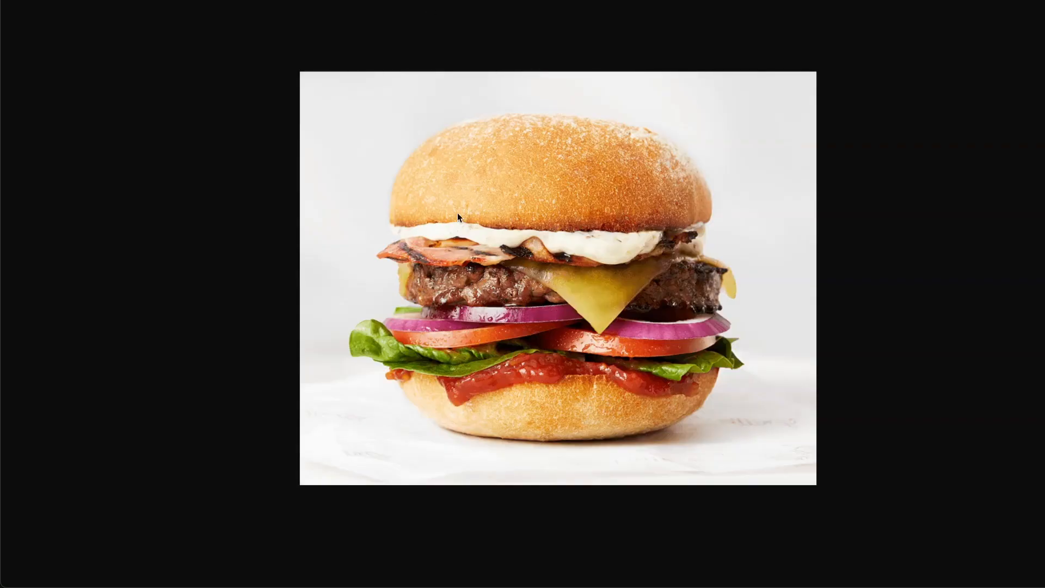
{"action": "right_click", "coordinate": [488, 188]}
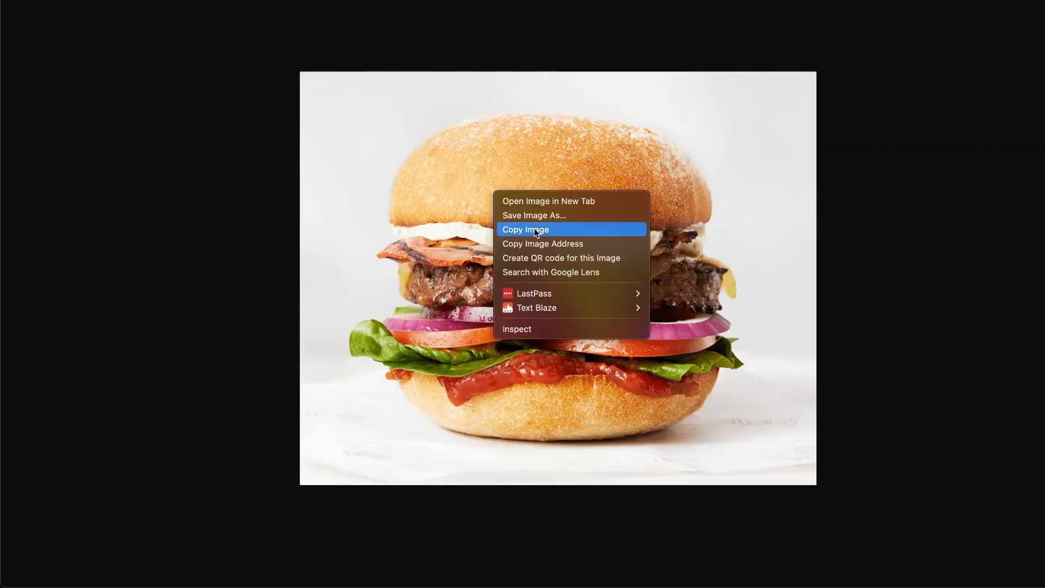
{"action": "left_click", "coordinate": [543, 214]}
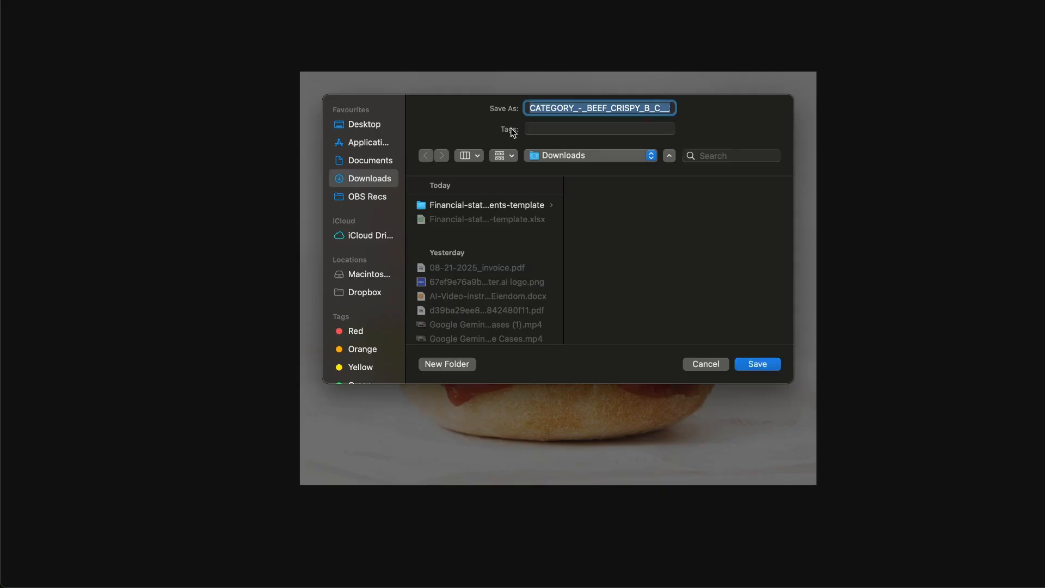
{"action": "key", "text": "Return"}
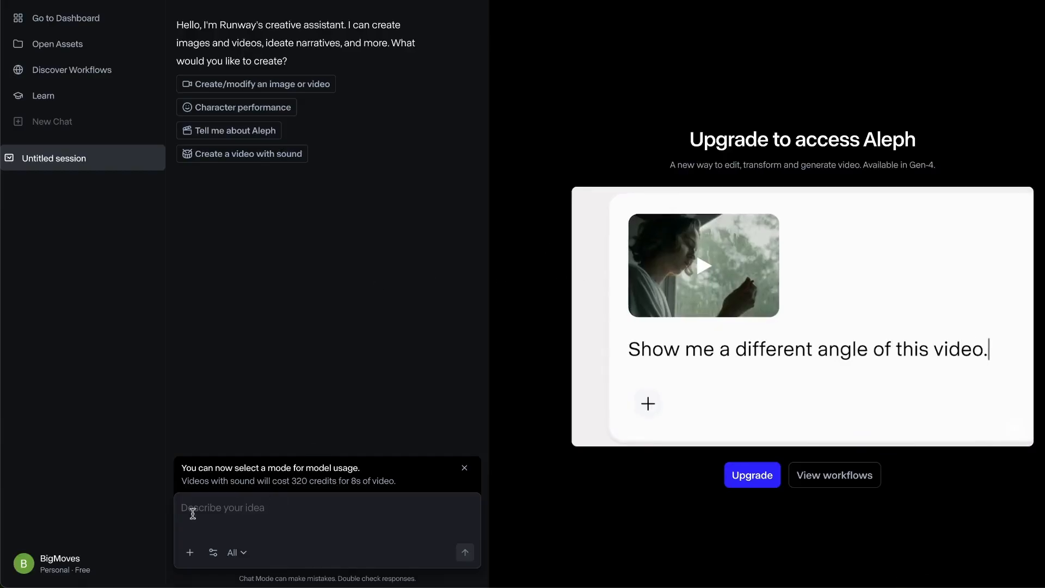
- In the Runway session, attach the downloaded burger image CATEGORY_-_BEEF_CRISPY_B_C__2_.png to the prompt
{"action": "left_click", "coordinate": [190, 552]}
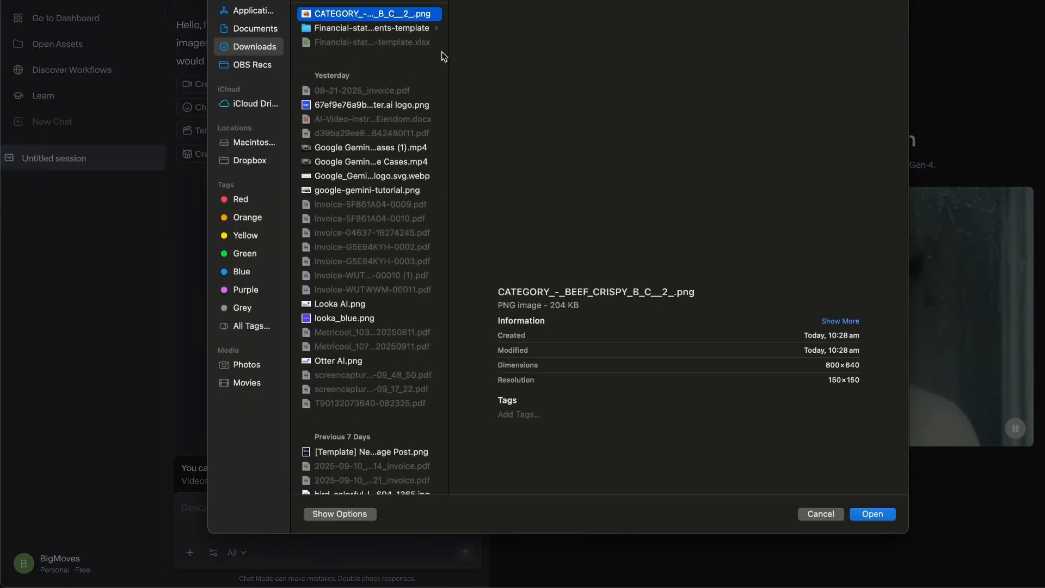
{"action": "left_click", "coordinate": [871, 514]}
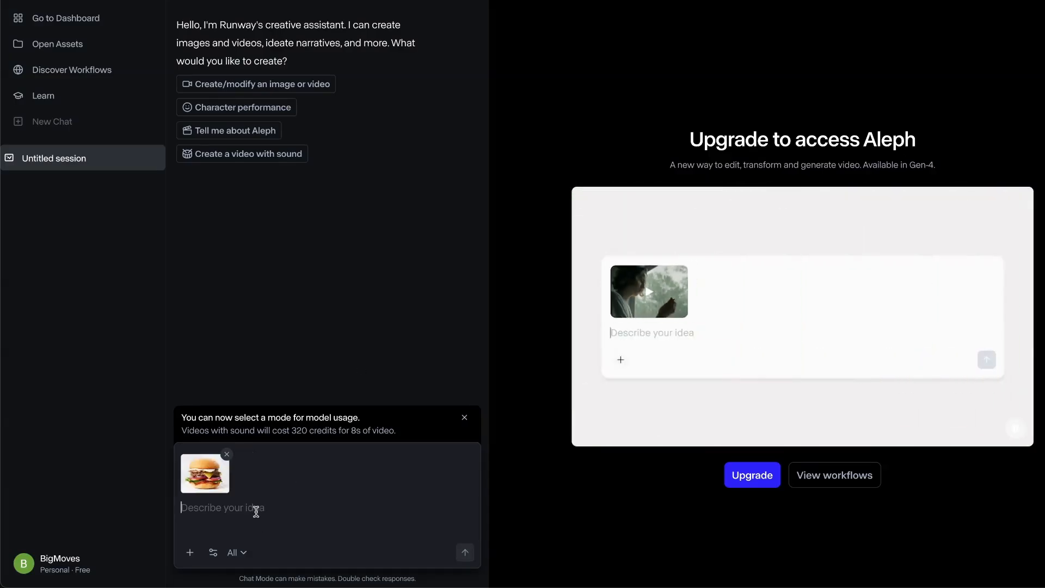
- Write the prompt "Make this burger look juicy, and pan around it, make it more animated and capturing for a adver"
{"action": "type", "text": "Make this b"}
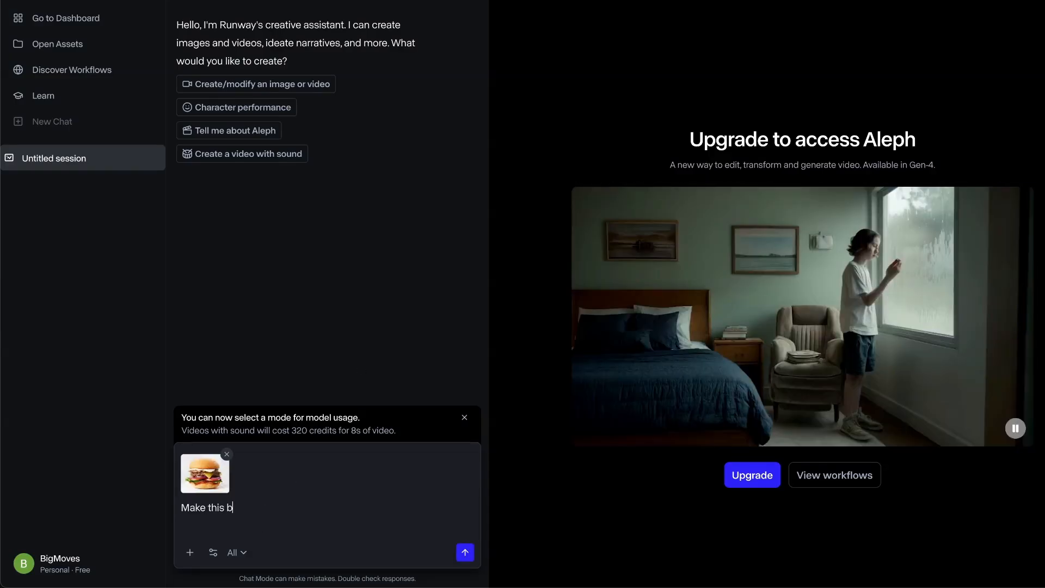
{"action": "type", "text": "urger look juic"}
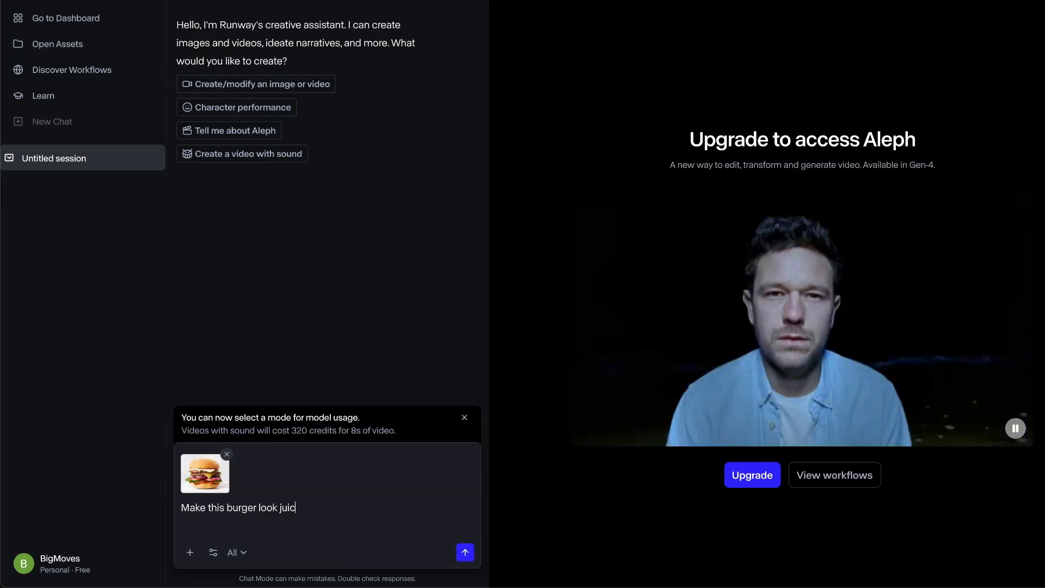
{"action": "type", "text": "y, and pan around it,"}
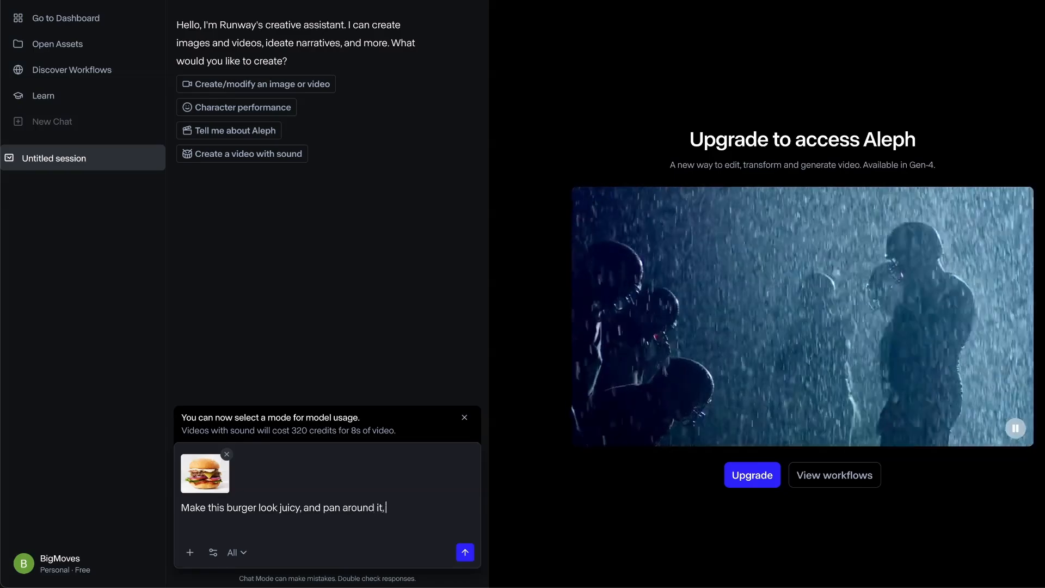
{"action": "type", "text": " make it mor"}
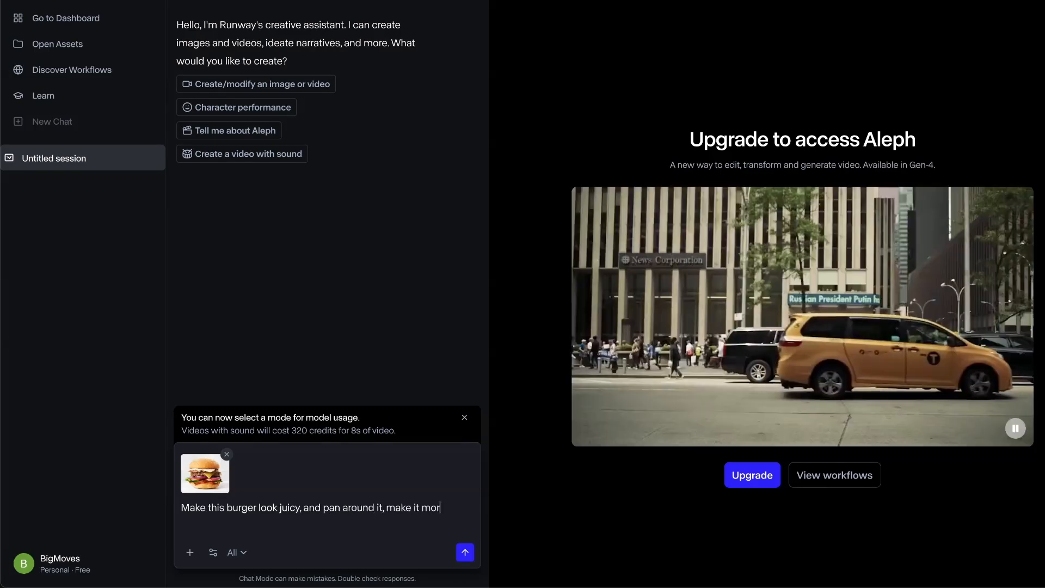
{"action": "type", "text": "e animated and captur"}
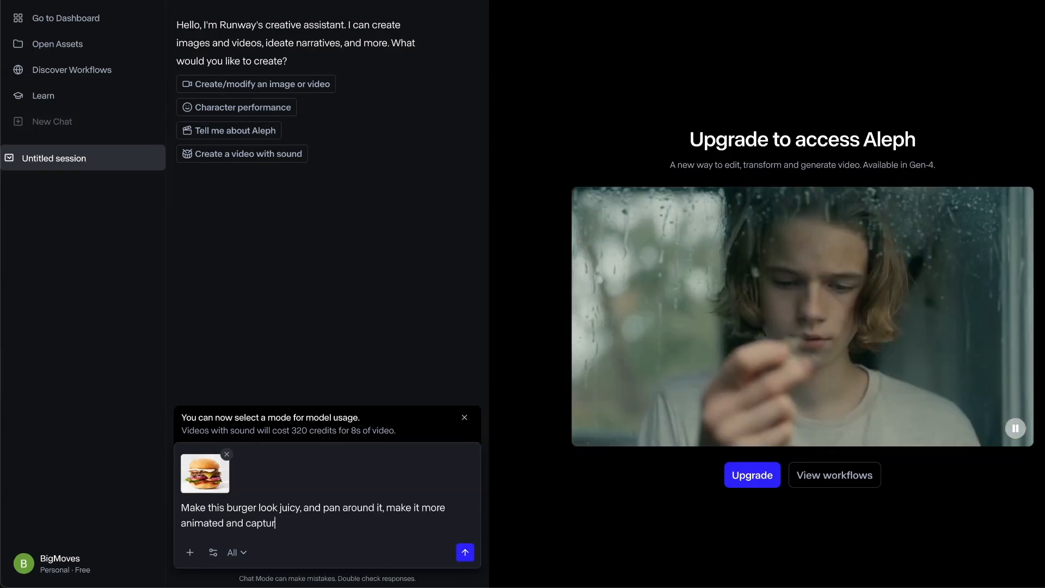
{"action": "type", "text": "ing for a p"}
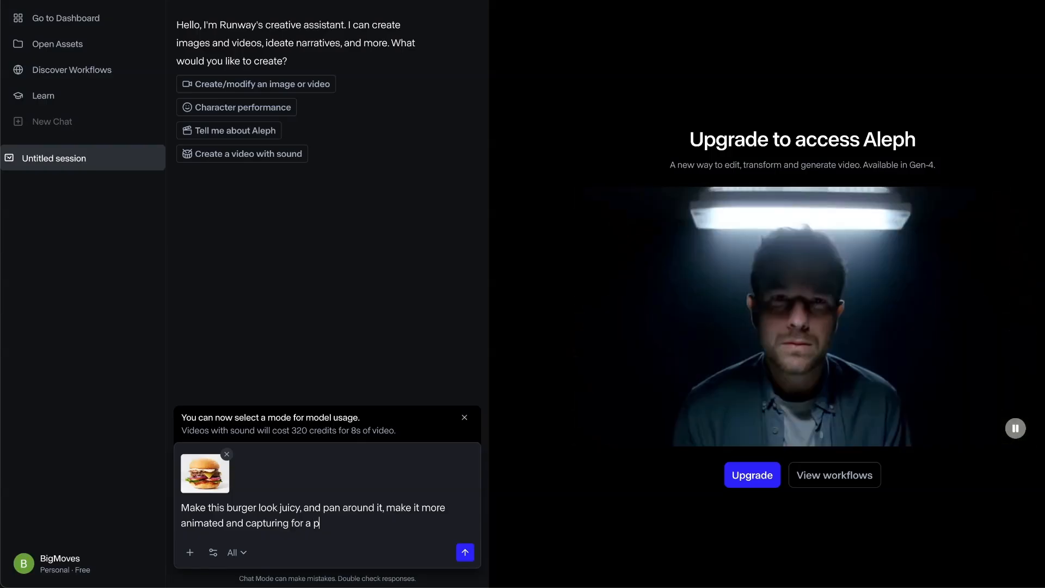
{"action": "key", "text": "BackSpace"}
{"action": "type", "text": "adver"}
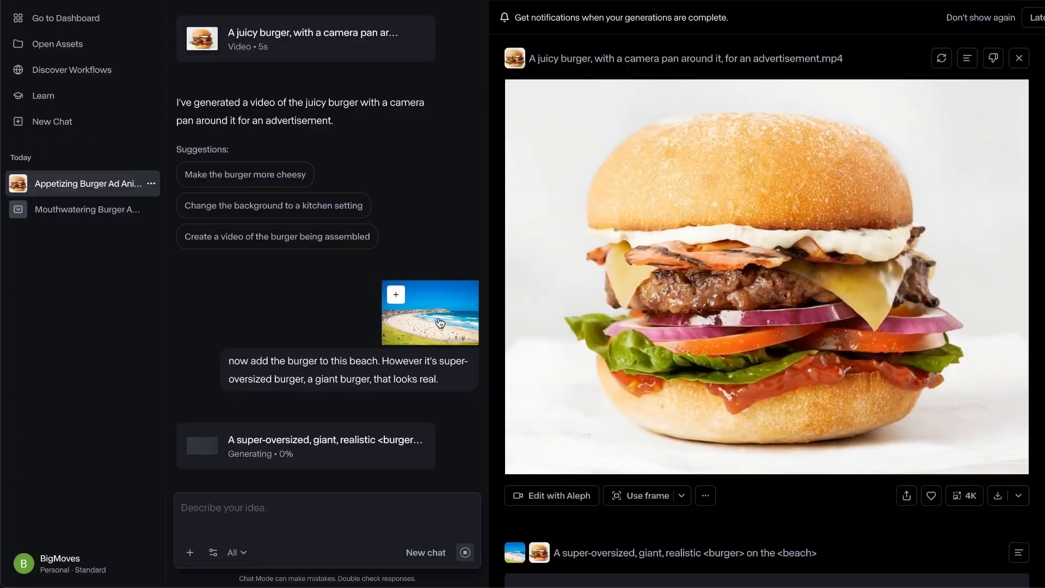
- Review the beach image, the giant burger prompt and the generated results in the burger chat
{"action": "left_click", "coordinate": [440, 322]}
{"action": "left_click", "coordinate": [947, 10]}
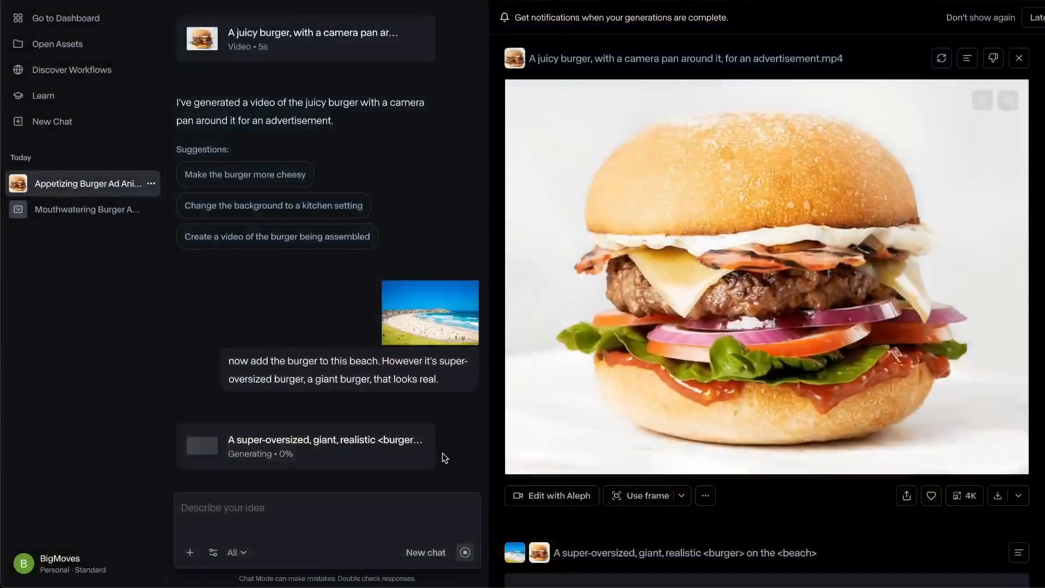
{"action": "triple_click", "coordinate": [319, 371]}
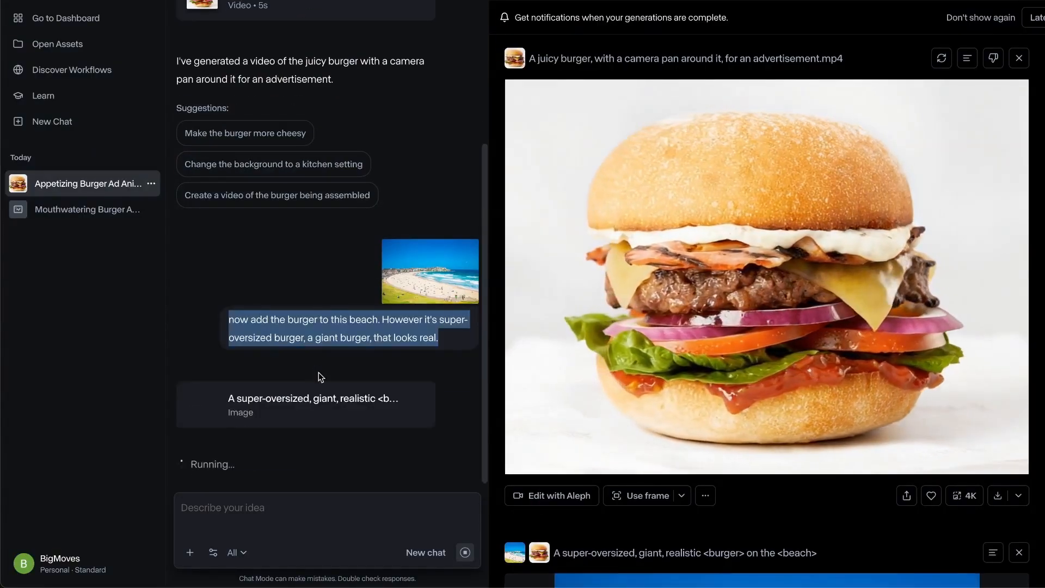
{"action": "left_click", "coordinate": [325, 361]}
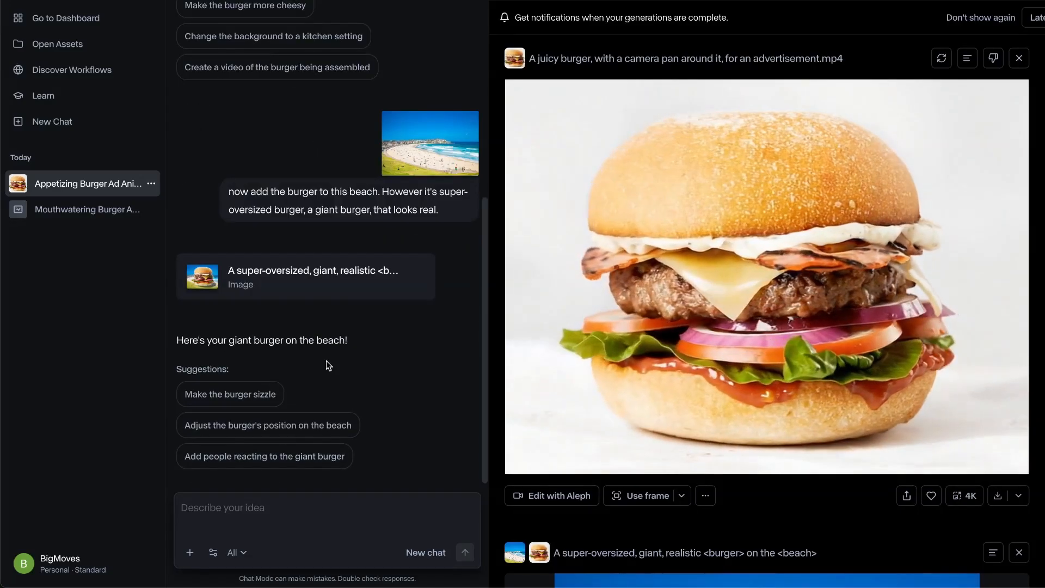
{"action": "scroll", "coordinate": [713, 357], "scroll_direction": "down", "scroll_amount": 5}
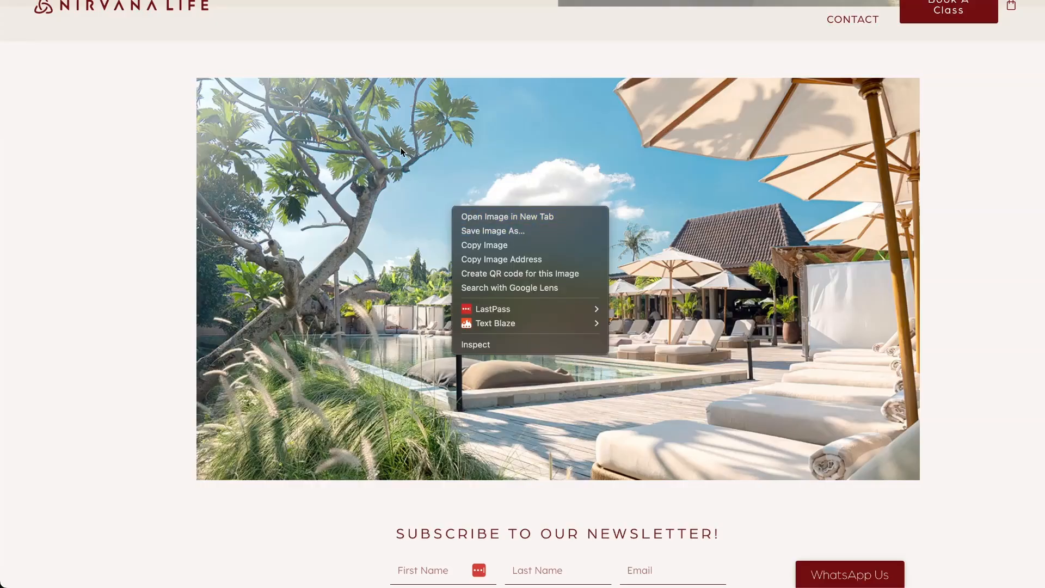
- Save the resort pool picture from the Nirvana Life website to Downloads as Home-Page-Bottom-Picture
{"action": "left_click", "coordinate": [77, 116]}
{"action": "scroll", "coordinate": [87, 122], "scroll_direction": "down", "scroll_amount": 1}
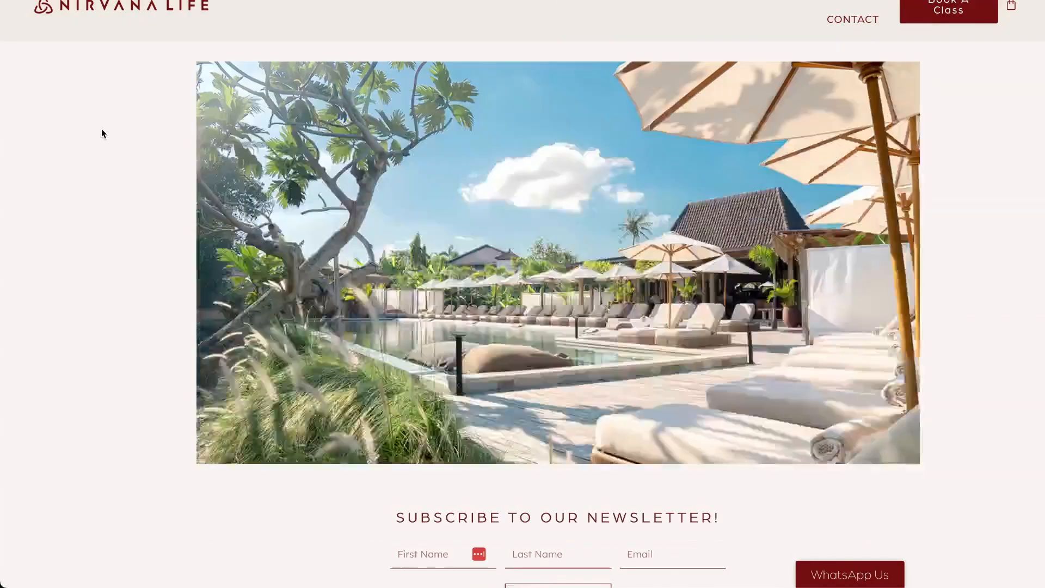
{"action": "scroll", "coordinate": [226, 165], "scroll_direction": "up", "scroll_amount": 1}
{"action": "right_click", "coordinate": [484, 154]}
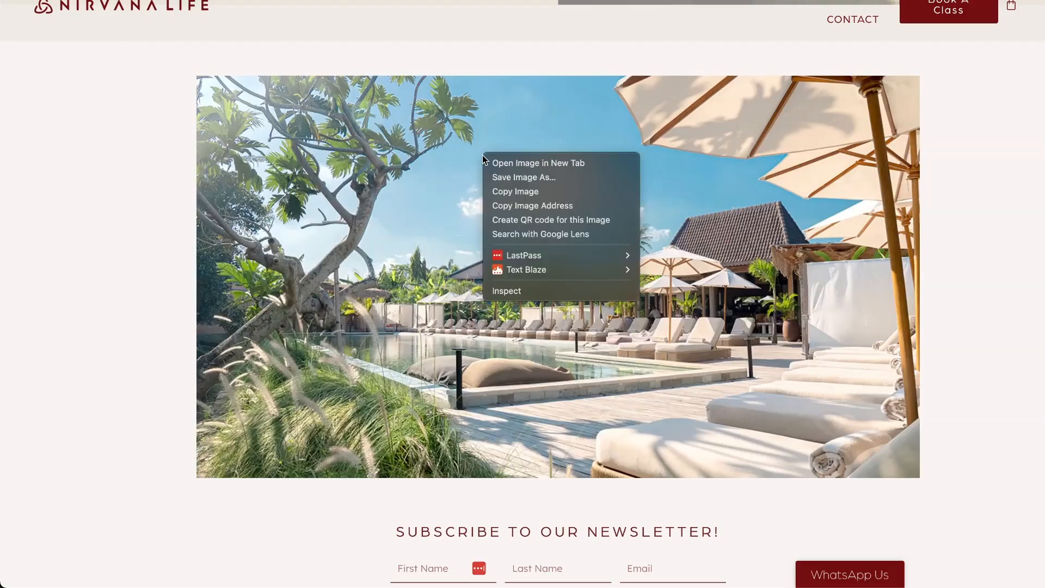
{"action": "left_click", "coordinate": [548, 181]}
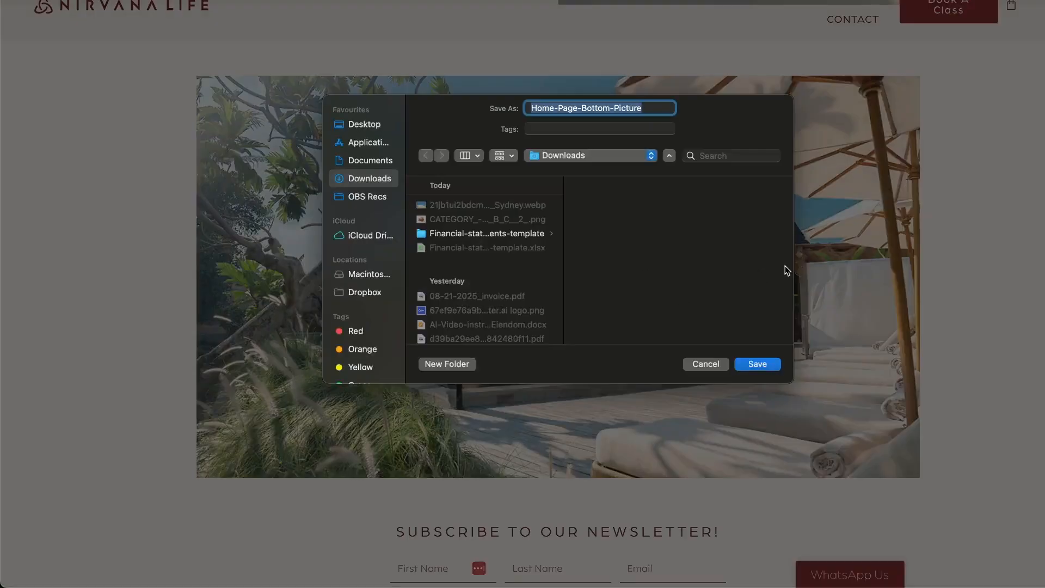
{"action": "key", "text": "Return"}
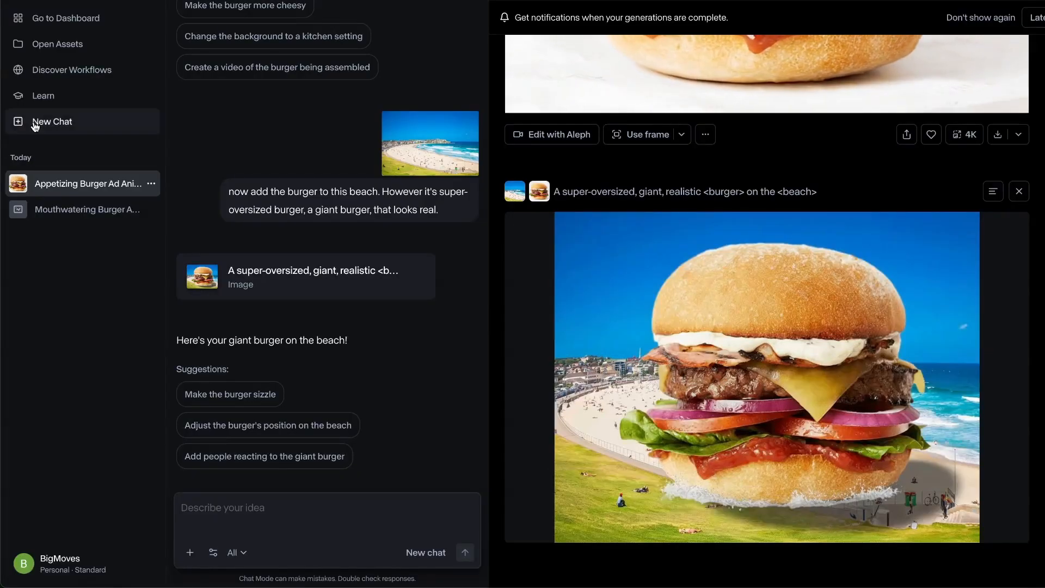
- Start a new Runway chat and attach the downloaded resort pool image
{"action": "left_click", "coordinate": [52, 120]}
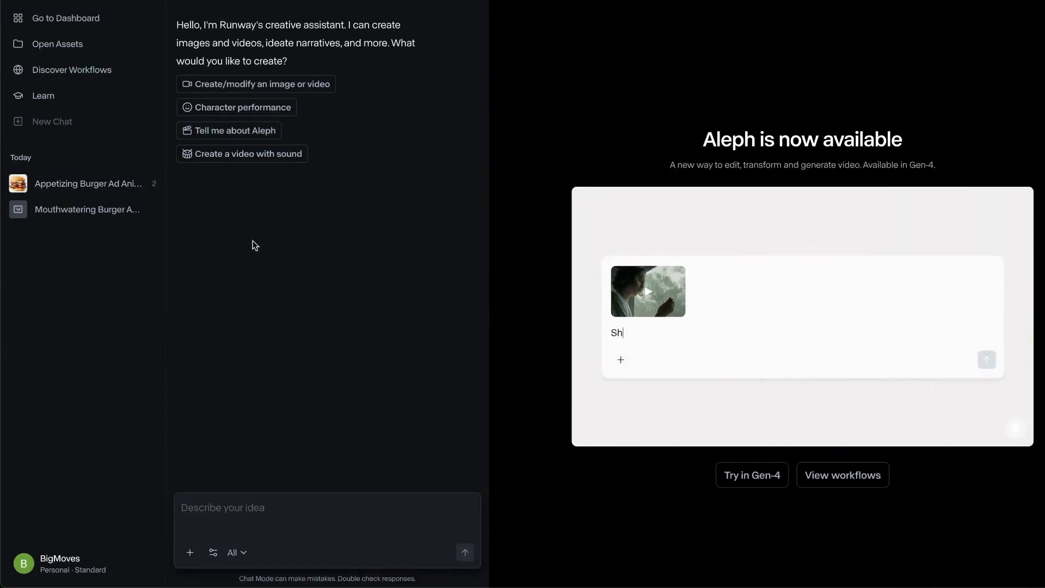
{"action": "left_click", "coordinate": [190, 552]}
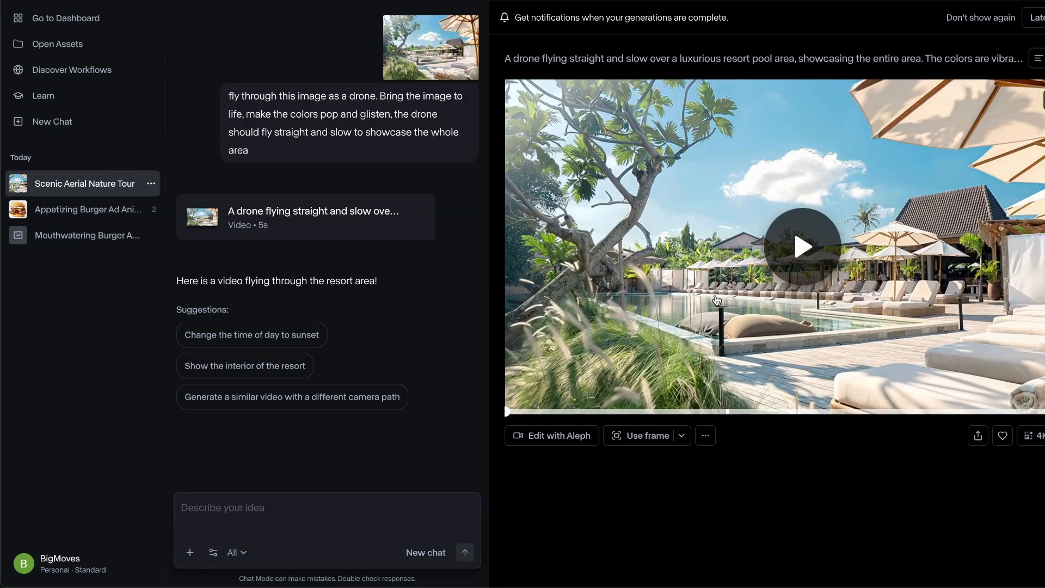
- Play the generated drone video of the resort pool area
{"action": "left_click", "coordinate": [809, 250]}
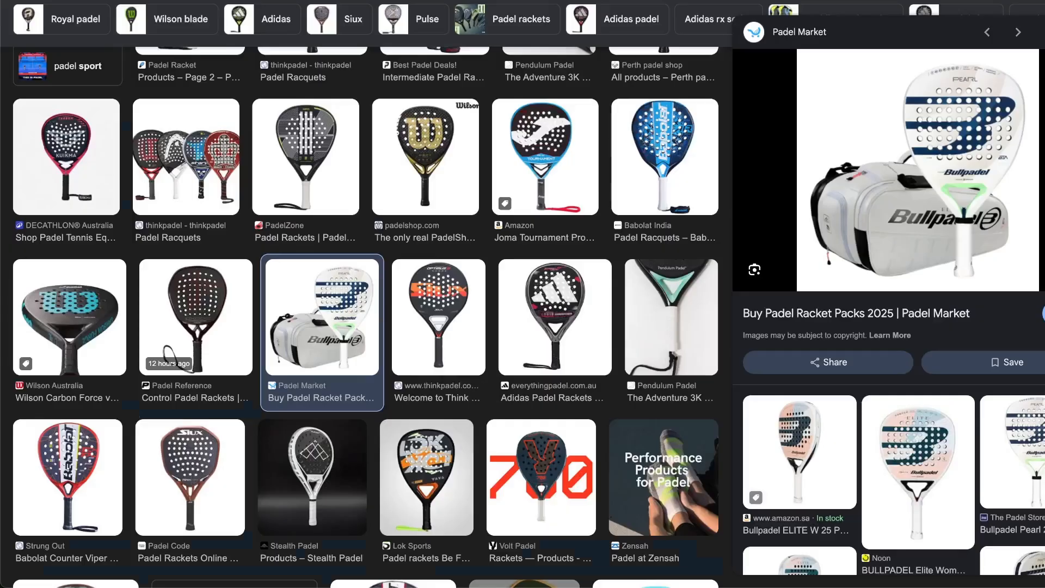
- Save the Padel Market image of the Bullpadel racket and bag from the image search results to Downloads
{"action": "right_click", "coordinate": [849, 154]}
{"action": "left_click", "coordinate": [855, 257]}
{"action": "right_click", "coordinate": [908, 142]}
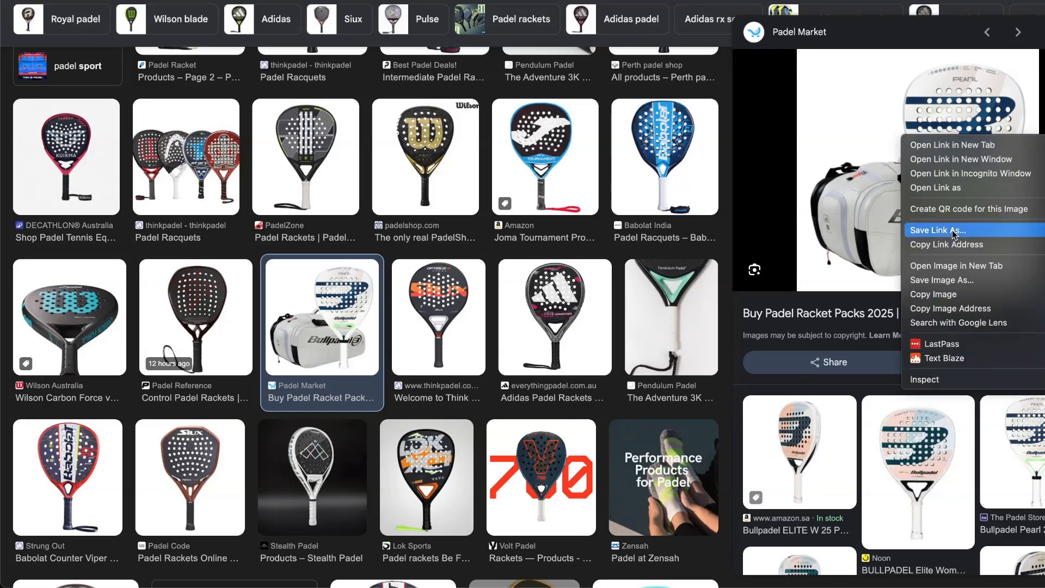
{"action": "left_click", "coordinate": [960, 281]}
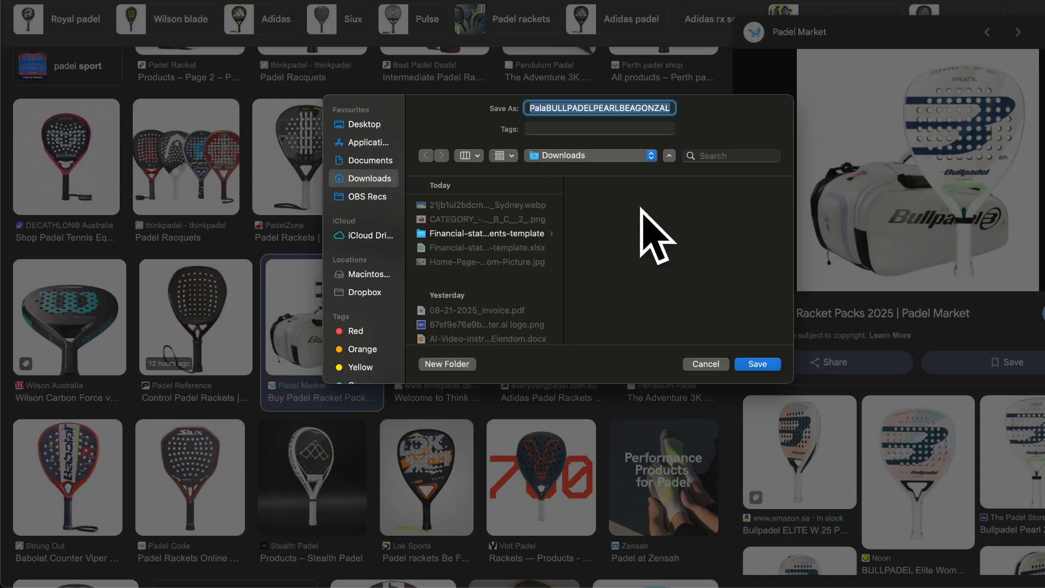
{"action": "key", "text": "Return"}
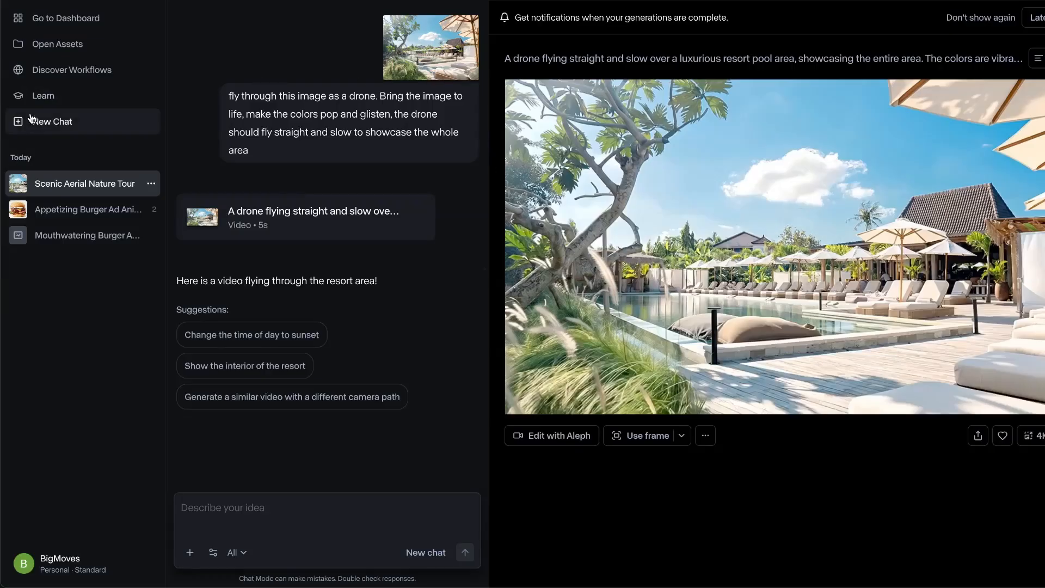
- Start a new Runway chat for creating or modifying an image or video, and try to attach the padel racket image
{"action": "left_click", "coordinate": [35, 120]}
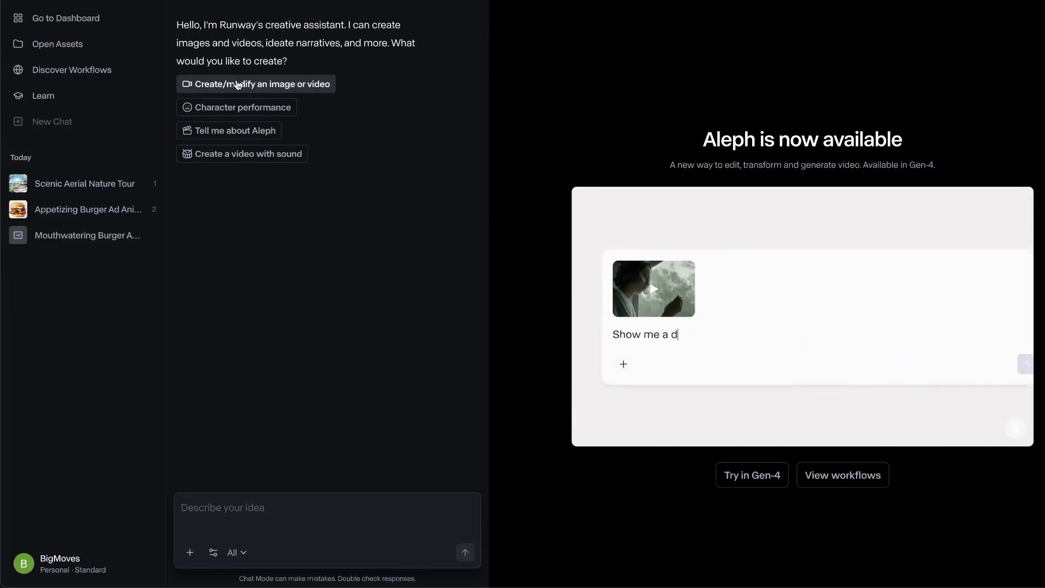
{"action": "left_click", "coordinate": [238, 85]}
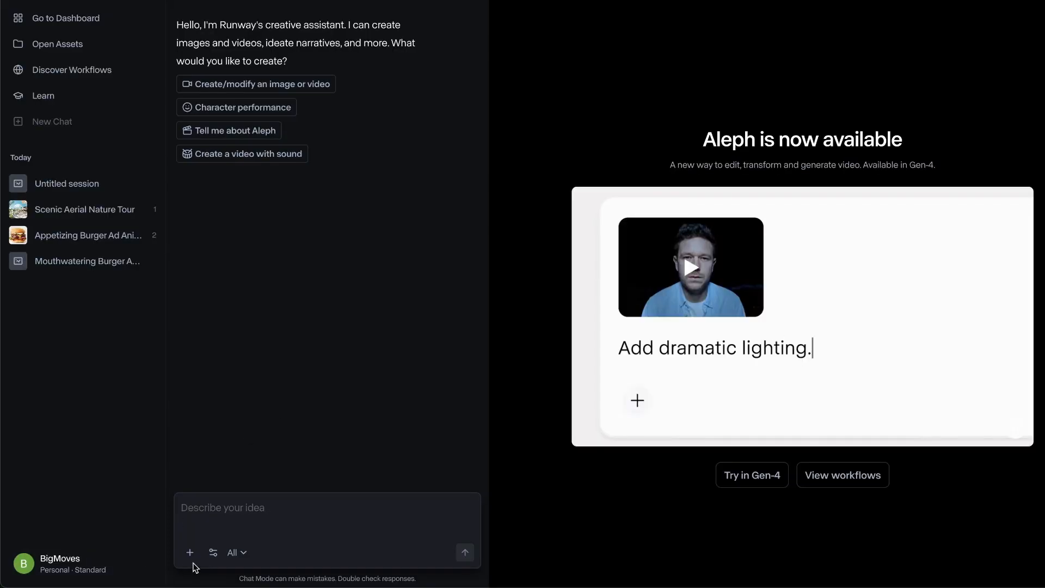
{"action": "left_click", "coordinate": [190, 553]}
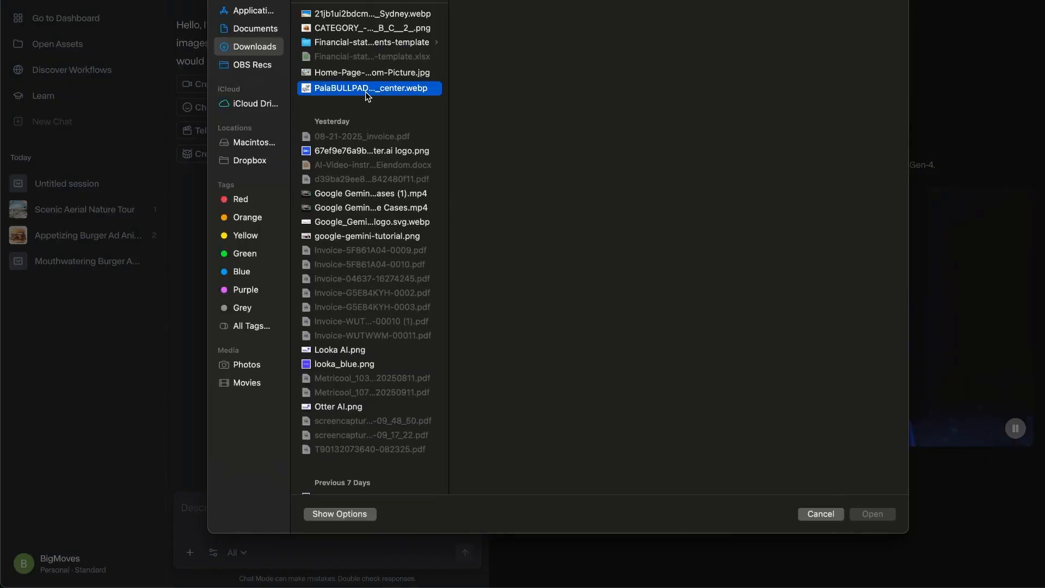
{"action": "key", "text": "Escape"}
- Submit the downloaded racket image with the prompt "create a video of the padel racket being put into the bag so it demonstrates how it works."
{"action": "left_click", "coordinate": [221, 508]}
{"action": "type", "text": "create a vid"}
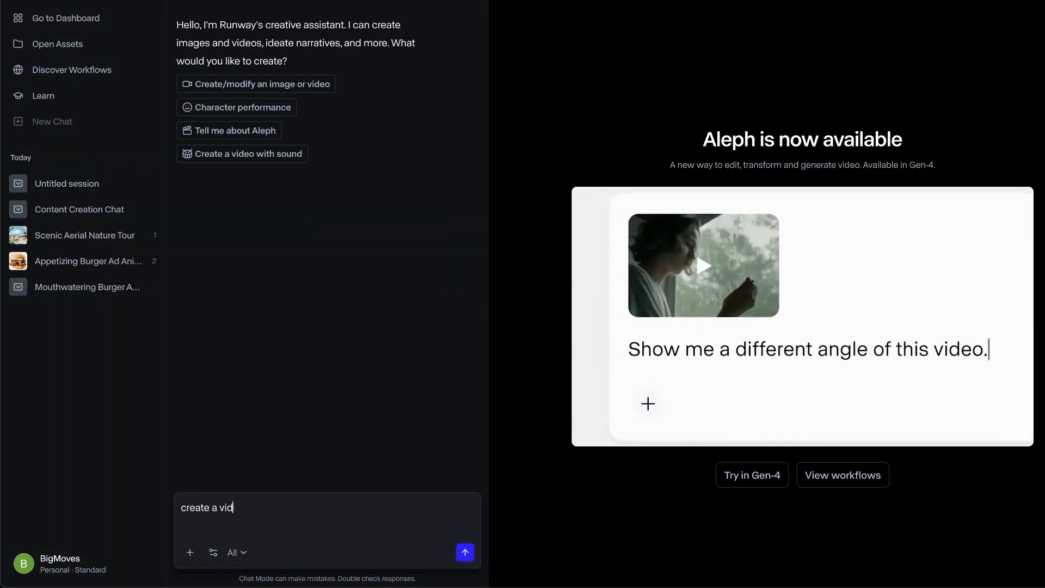
{"action": "type", "text": "eo of the padel rack"}
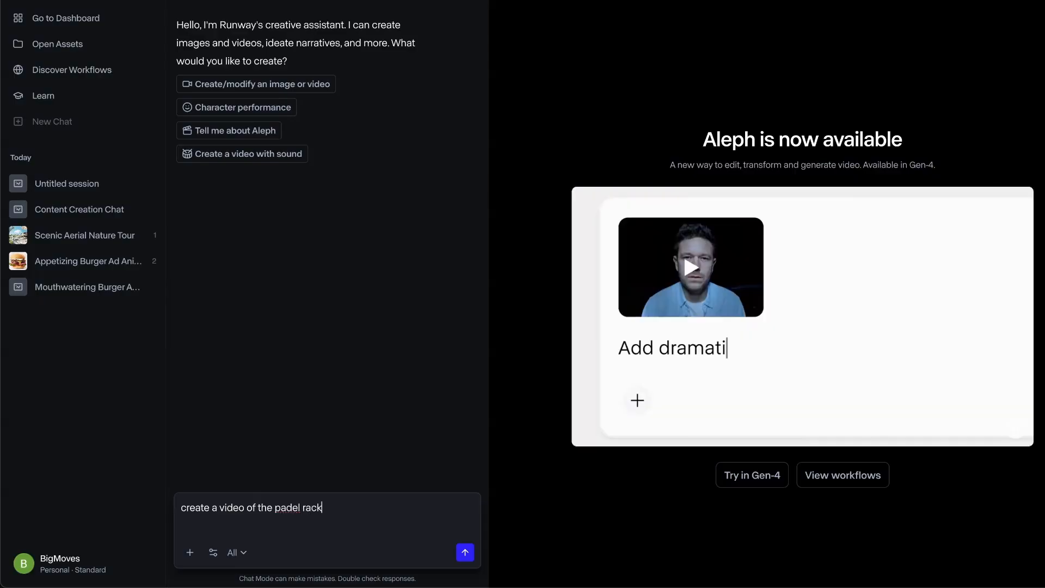
{"action": "type", "text": "et being put into"}
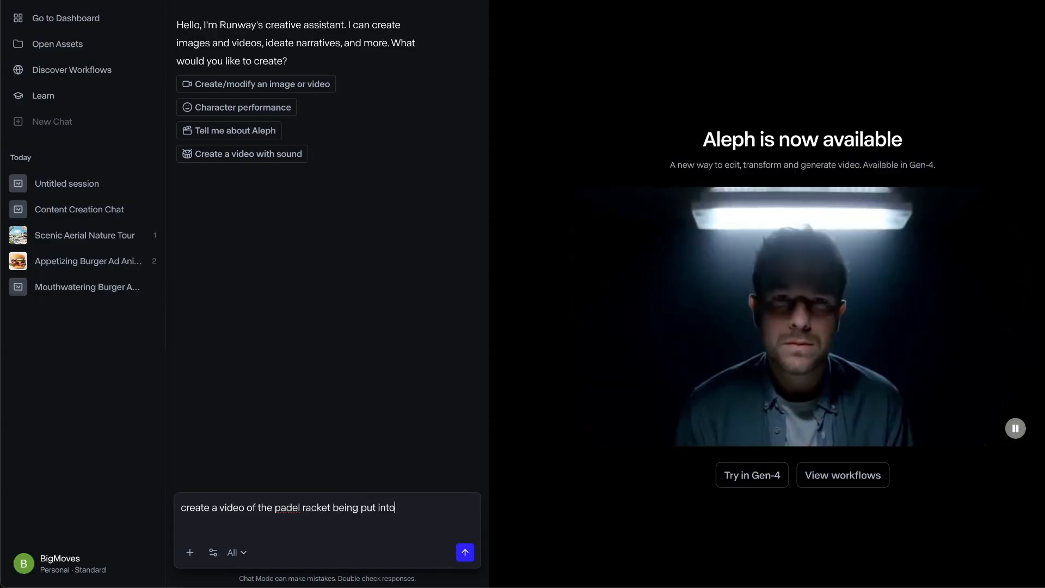
{"action": "type", "text": " the bag so "}
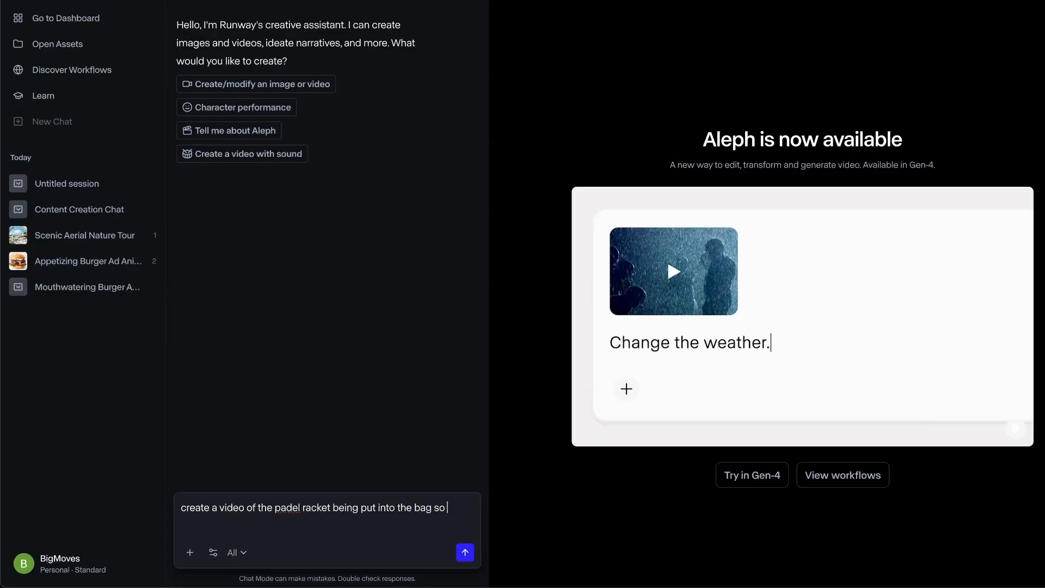
{"action": "type", "text": "it demon"}
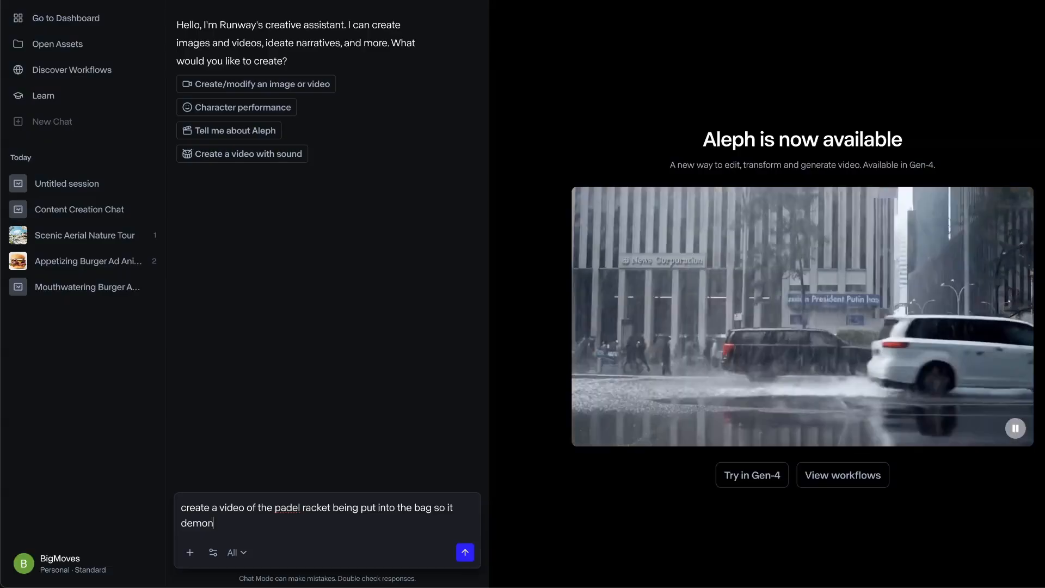
{"action": "type", "text": "strates how it works."}
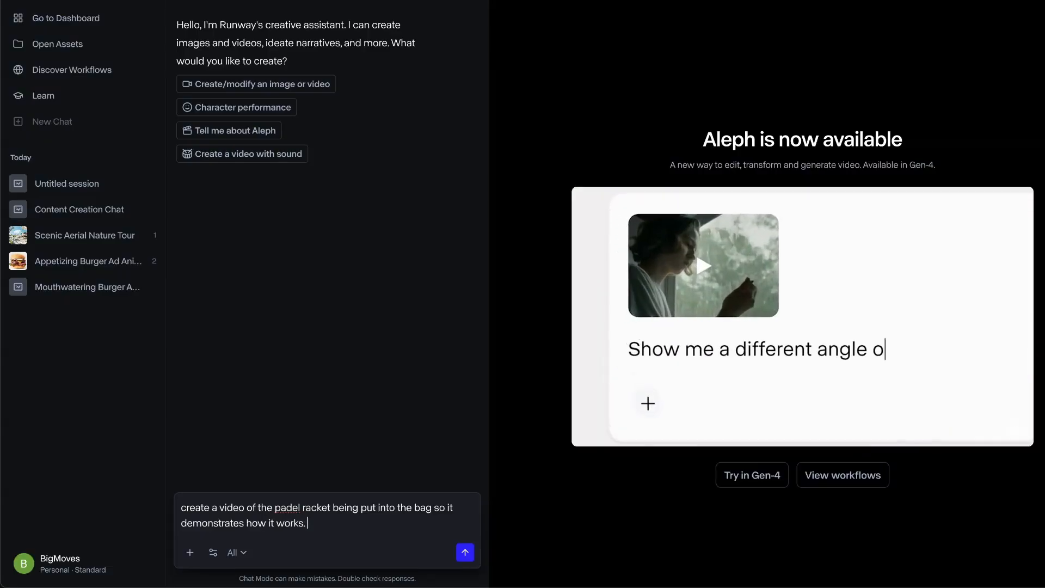
{"action": "left_click", "coordinate": [189, 552]}
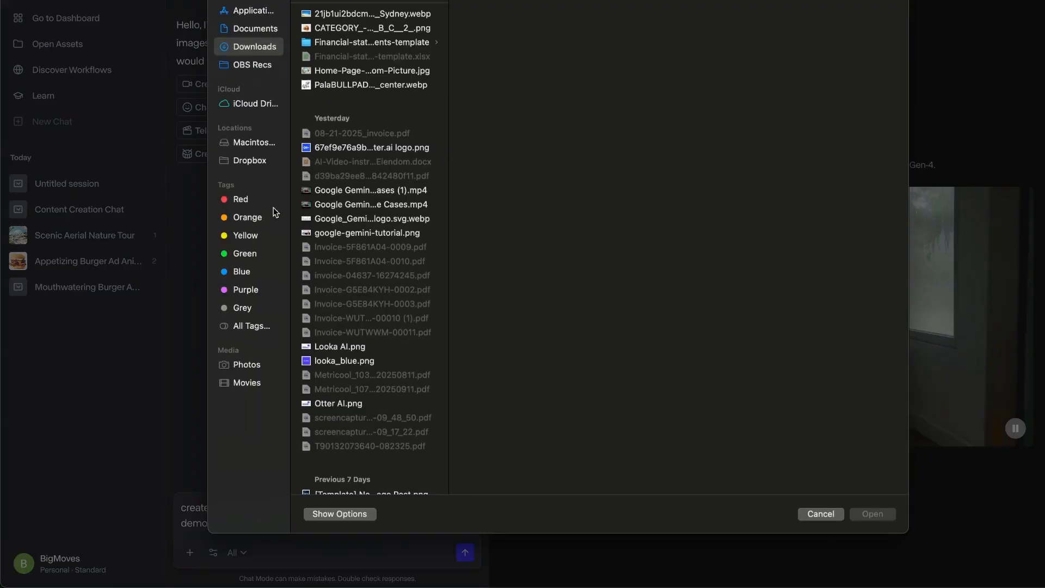
{"action": "double_click", "coordinate": [337, 85]}
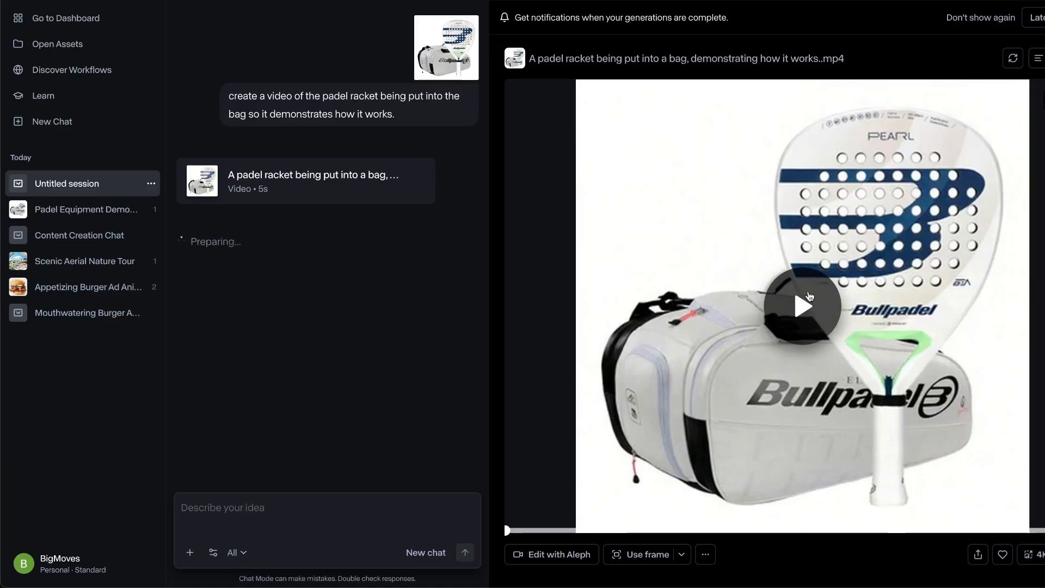
- Play the generated video of the padel racket being put into the bag
{"action": "left_click", "coordinate": [809, 295]}
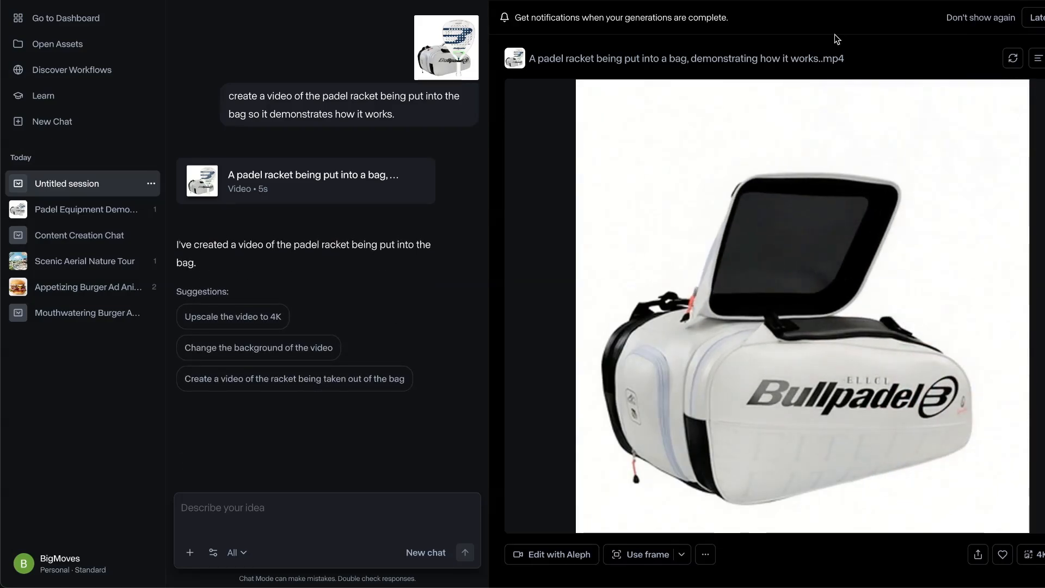
{"action": "scroll", "coordinate": [775, 301], "scroll_direction": "down", "scroll_amount": 1}
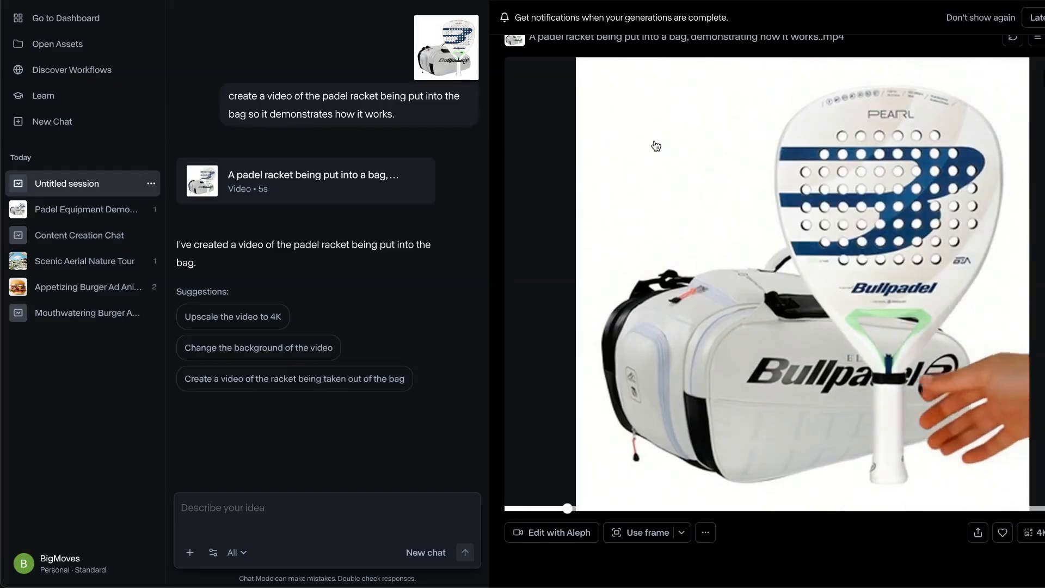
{"action": "left_click", "coordinate": [623, 406]}
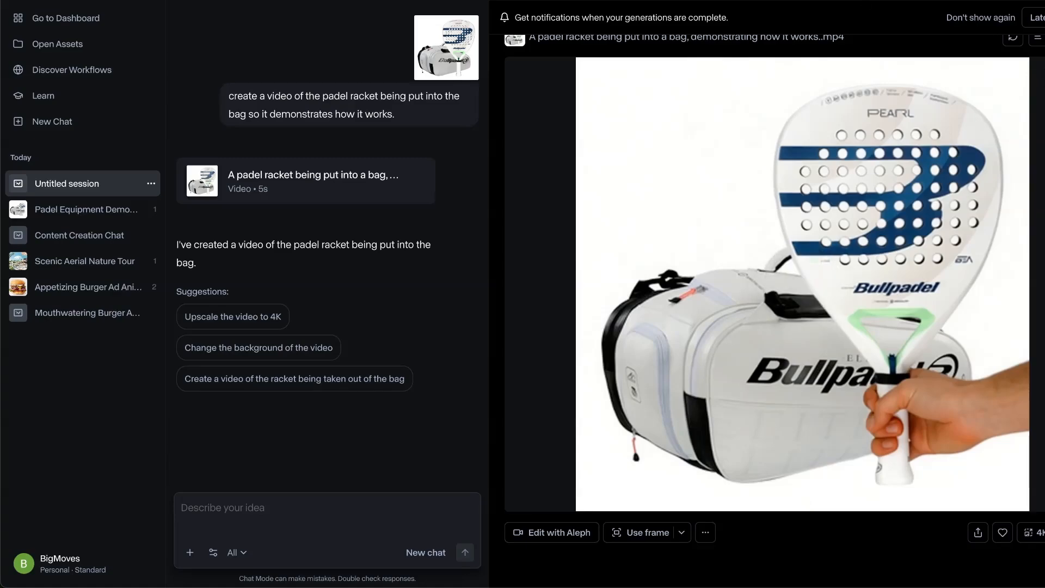
- Review the earlier resort drone session and the burger ad session, and play the juicy burger advertisement video
{"action": "left_click", "coordinate": [82, 261]}
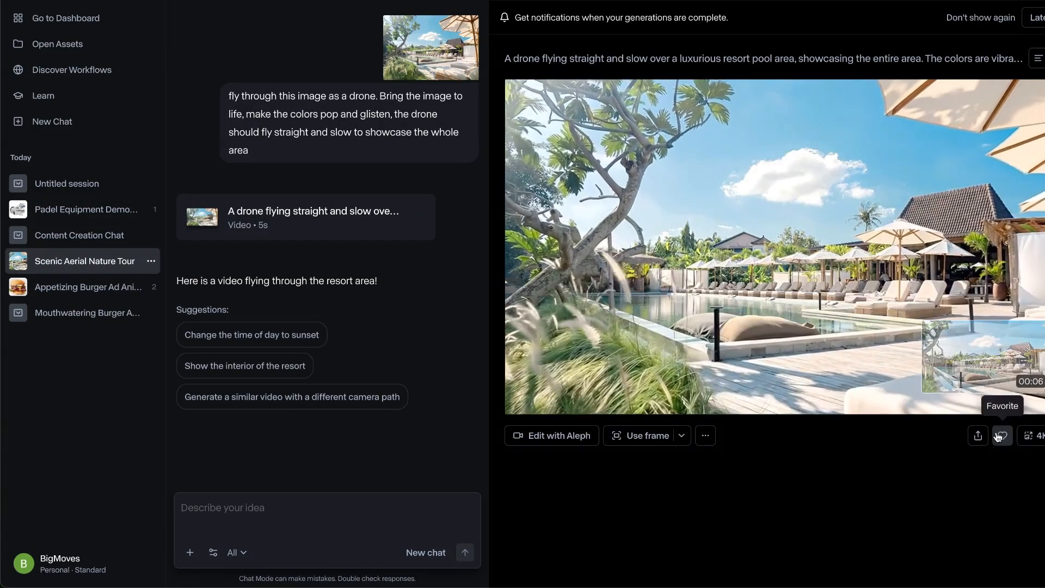
{"action": "left_click", "coordinate": [78, 287]}
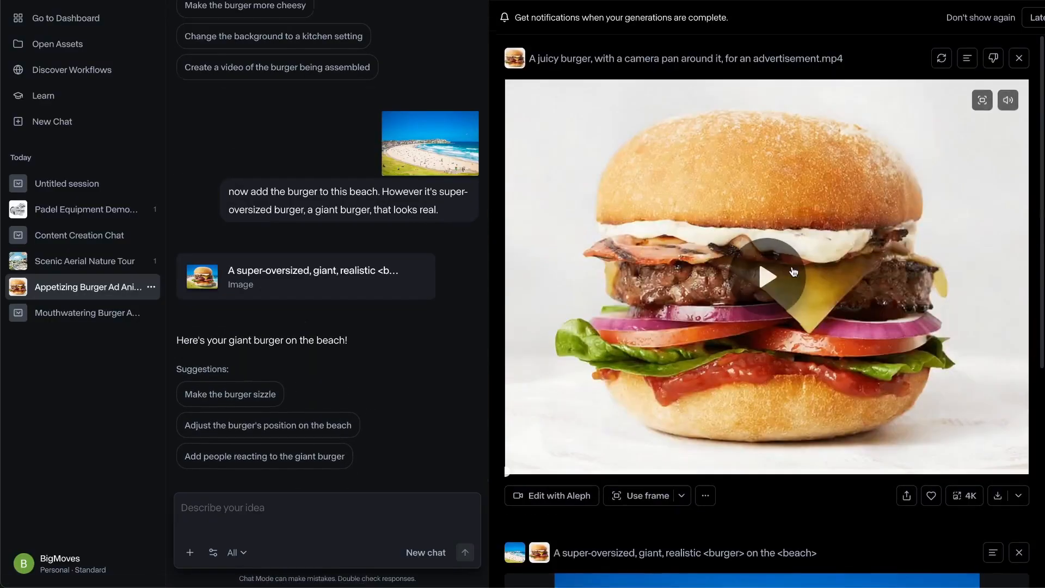
{"action": "left_click", "coordinate": [793, 272]}
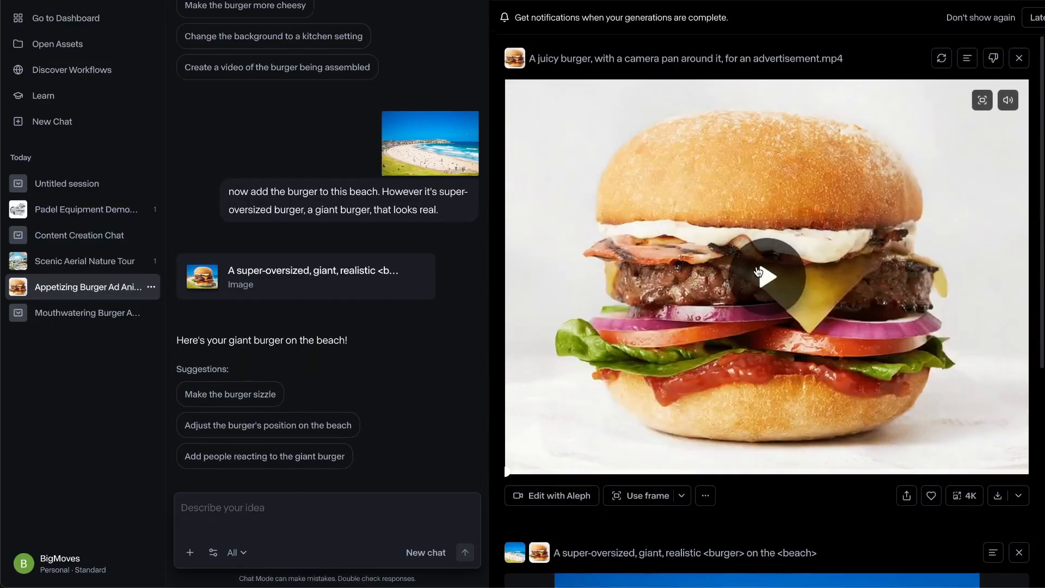